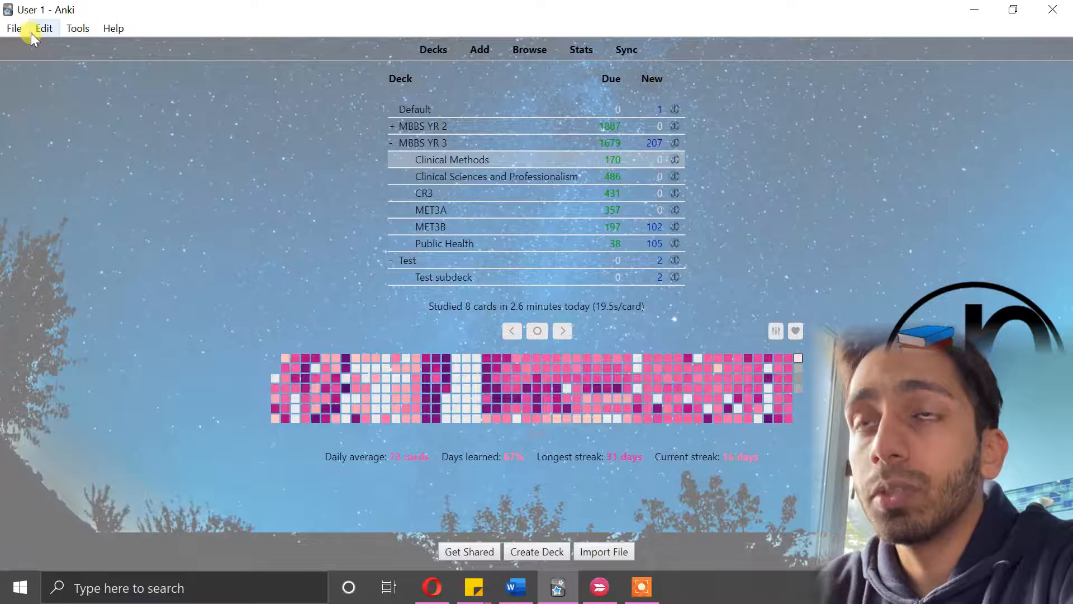
# Step: Look through the Basic, Scheduling, Network and Backups preferences, including the number of backups kept, and close them
pyautogui.click(69, 29)
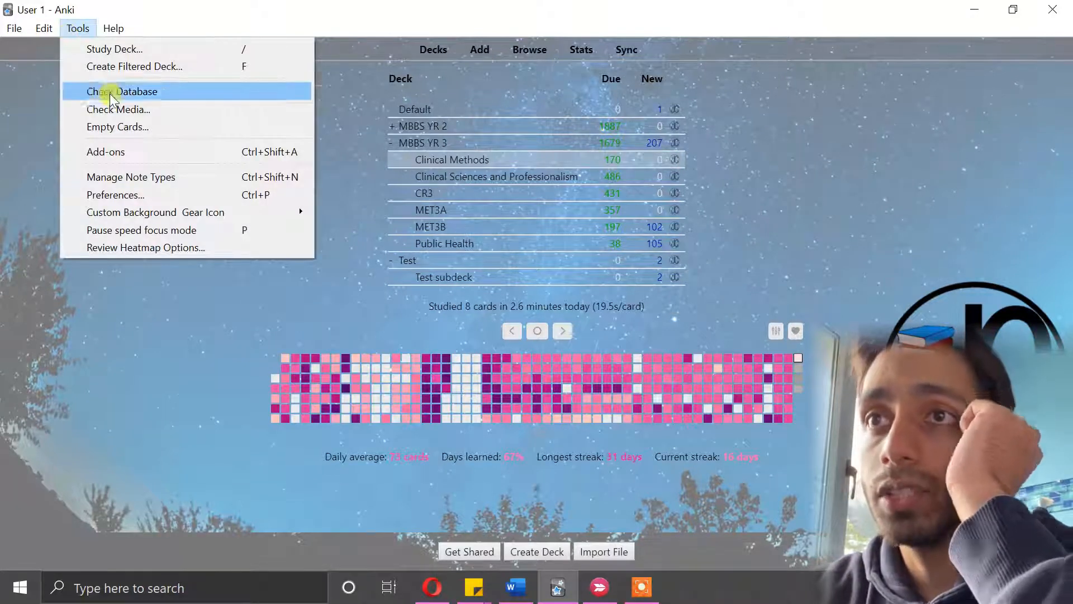
pyautogui.click(107, 195)
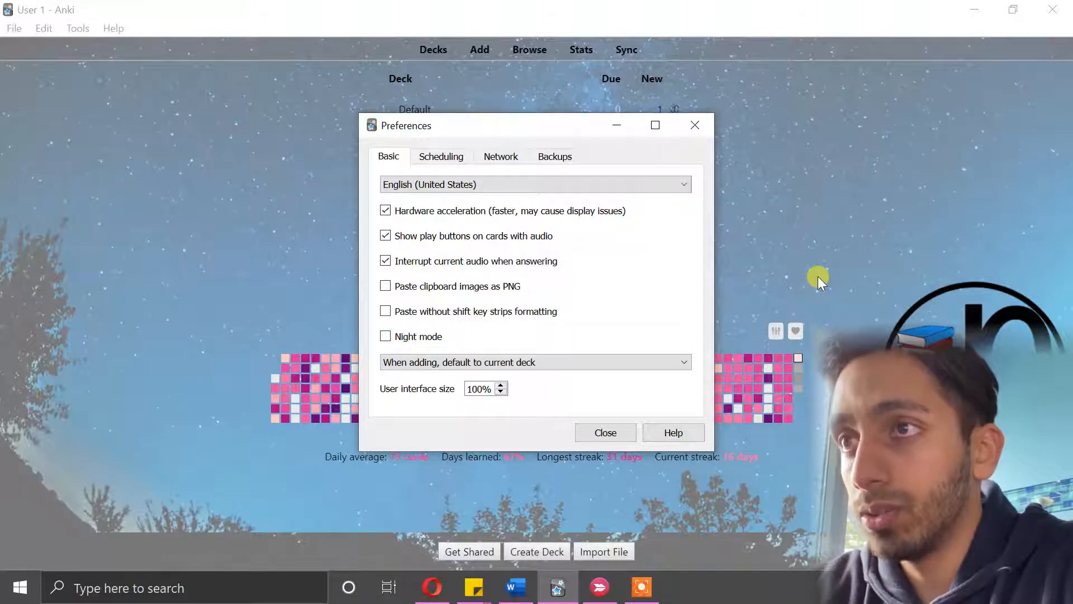
pyautogui.click(443, 160)
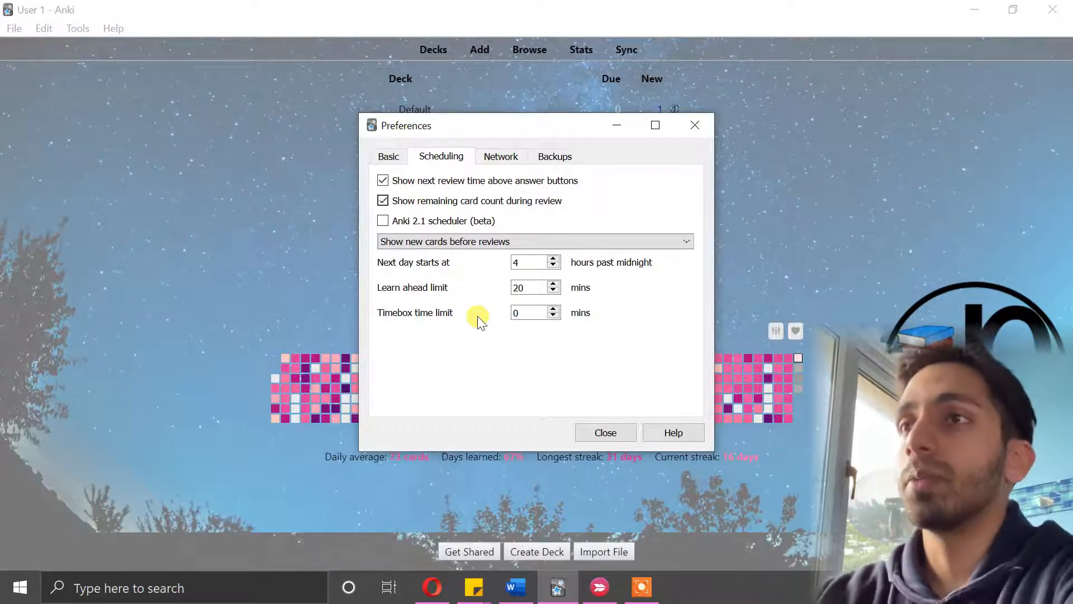
pyautogui.click(510, 154)
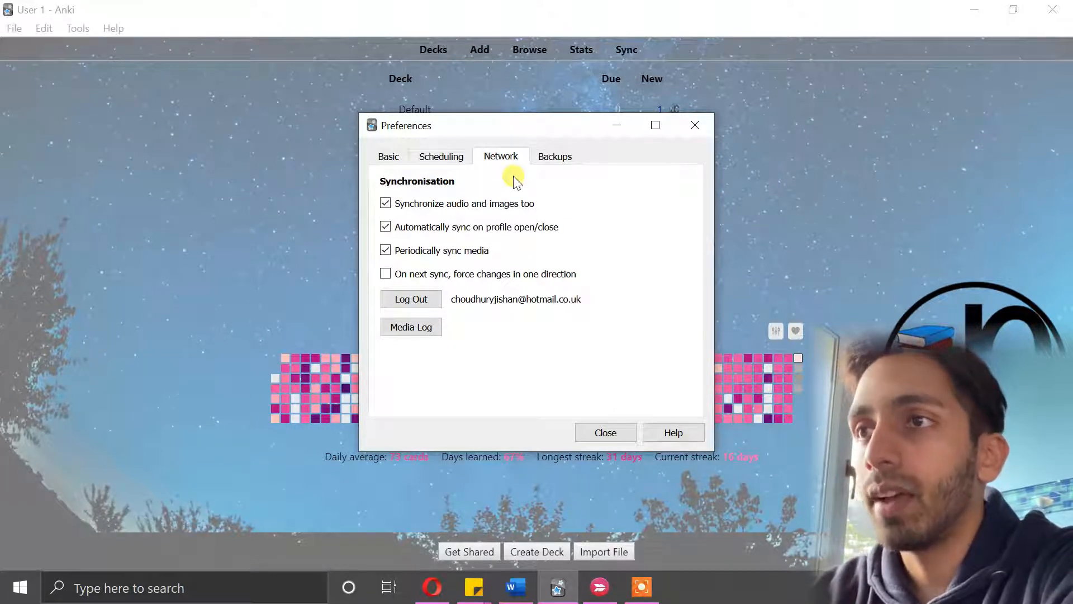
pyautogui.click(551, 157)
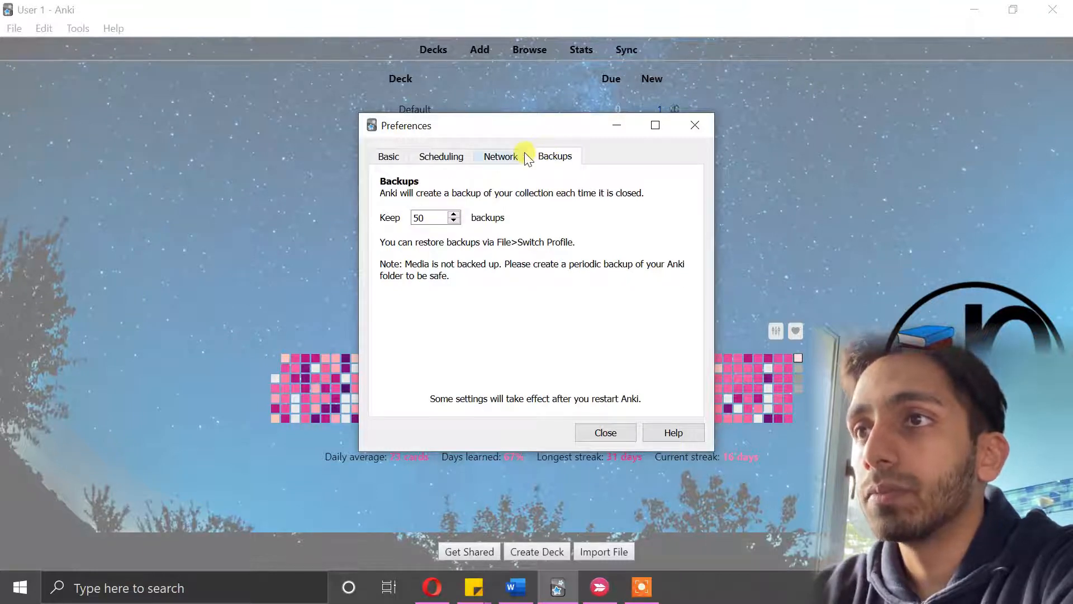
pyautogui.click(525, 158)
pyautogui.click(549, 156)
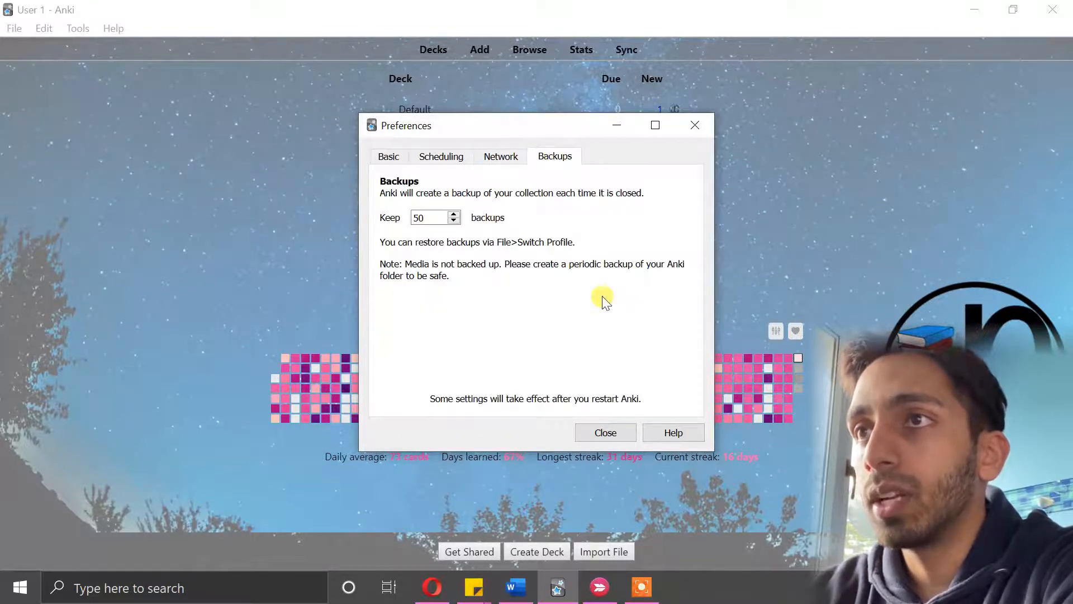
pyautogui.click(604, 434)
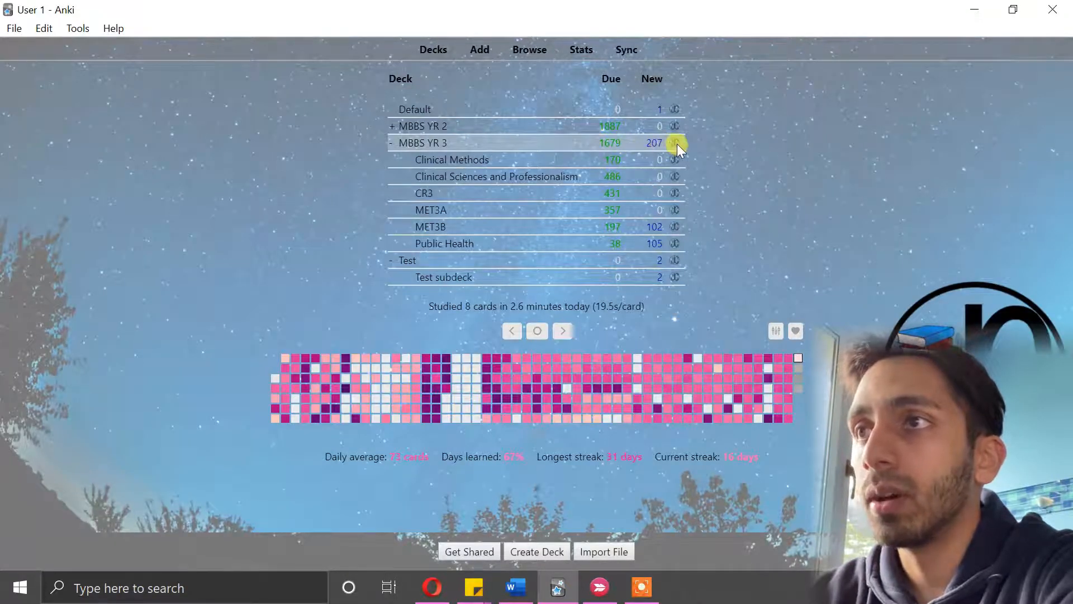
# Step: Collapse the MBBS YR 3 and Test decks so that their subdecks are hidden in the deck list
pyautogui.click(675, 143)
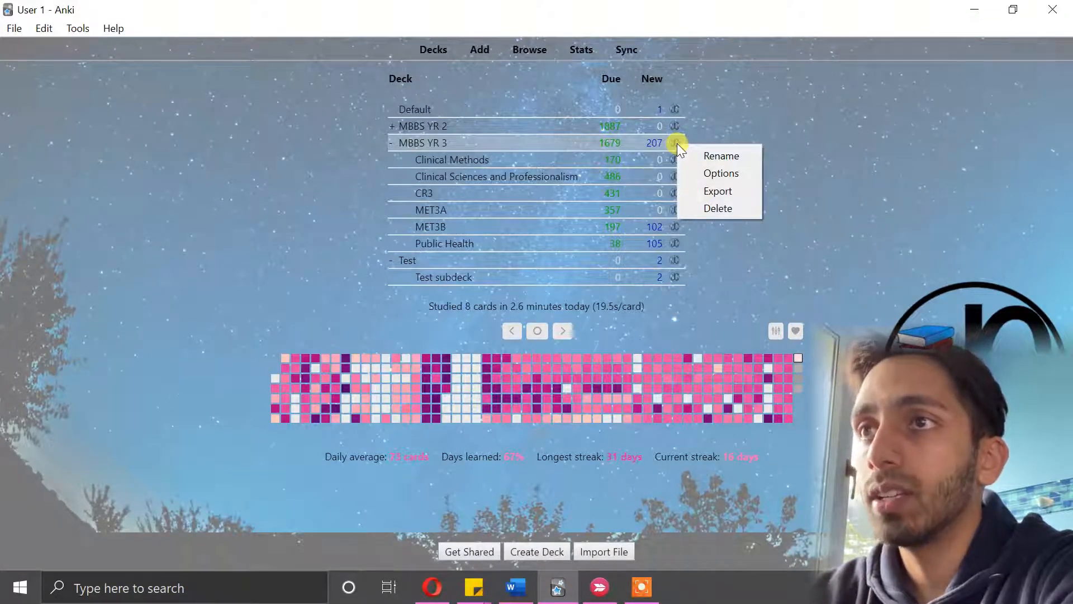
pyautogui.click(395, 134)
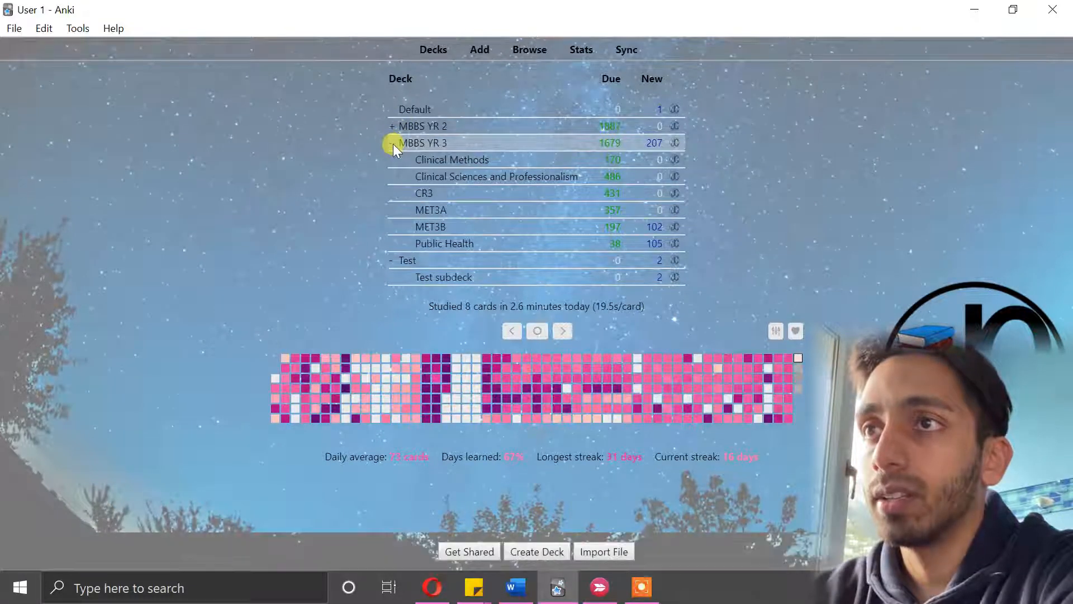
pyautogui.click(392, 144)
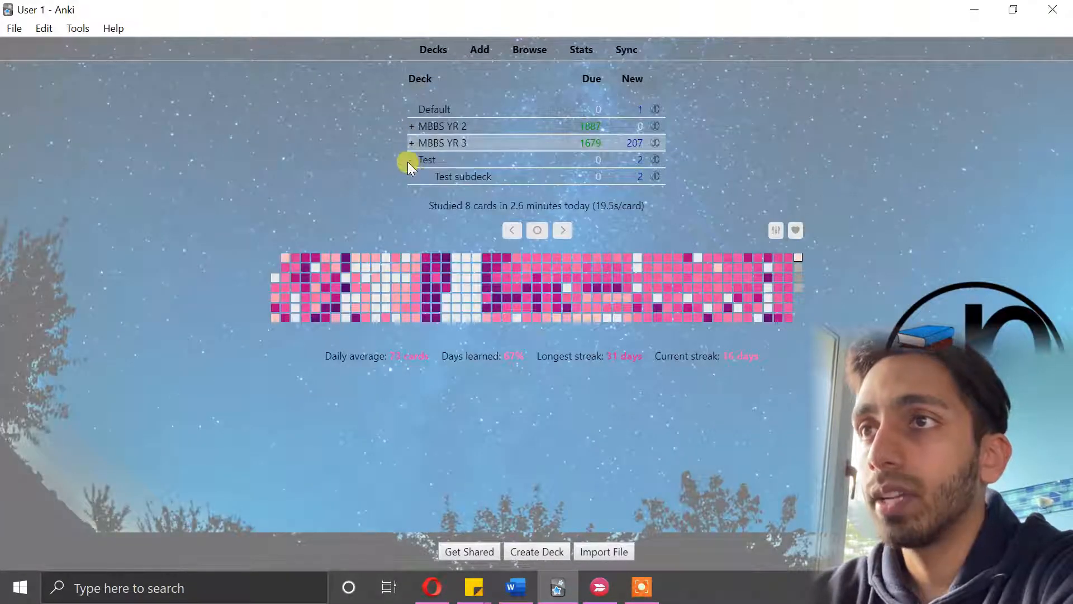
pyautogui.click(407, 162)
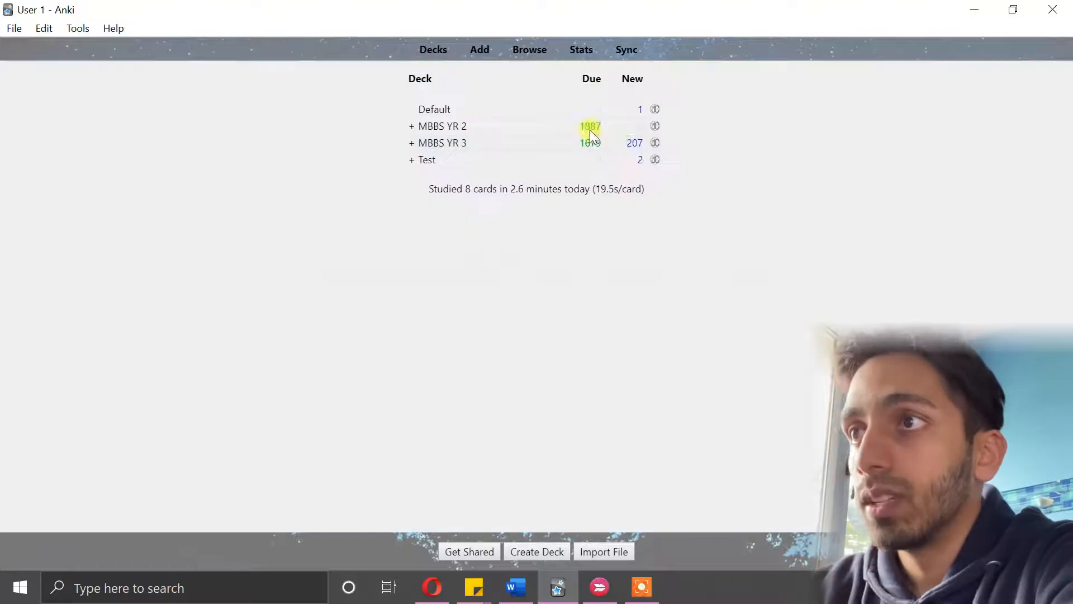
# Step: Open the options of the MBBS YR 3 deck and examine its new-card steps, order and daily limits, plus its review settings
pyautogui.click(653, 140)
pyautogui.click(669, 164)
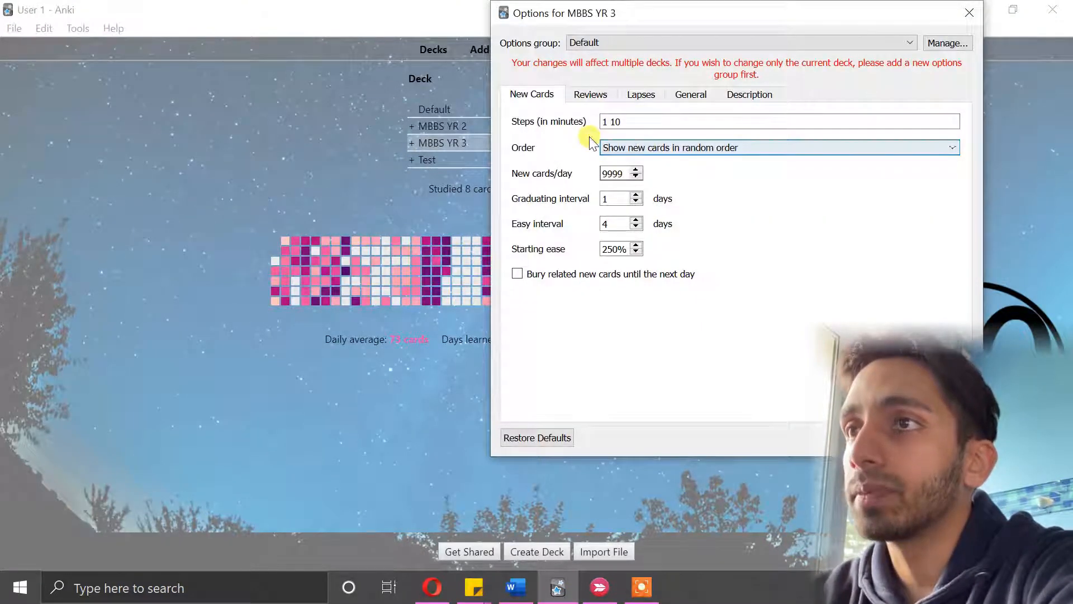
pyautogui.click(615, 118)
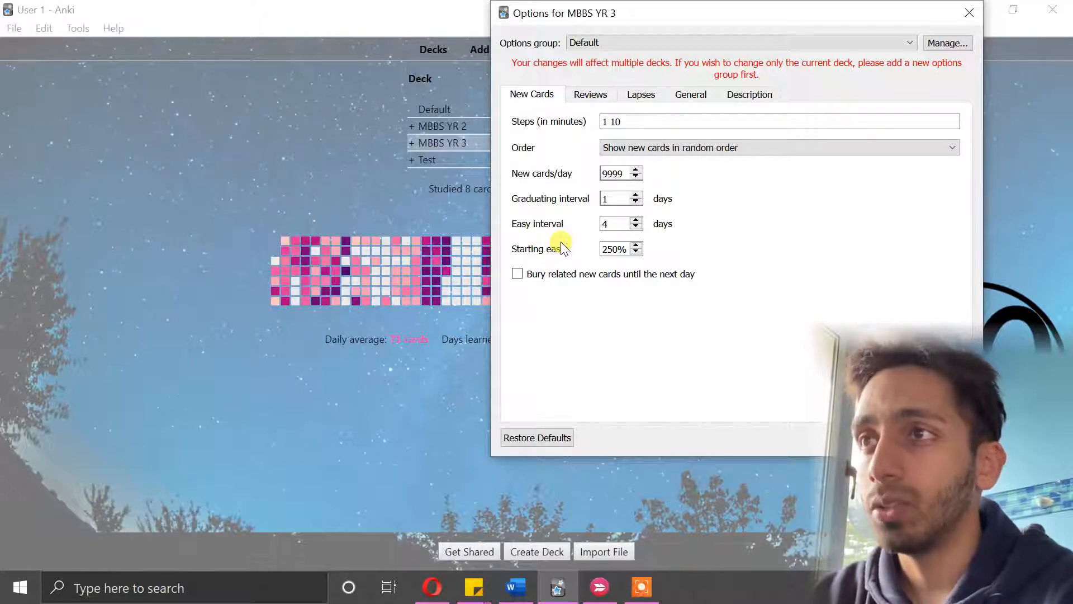
pyautogui.click(590, 94)
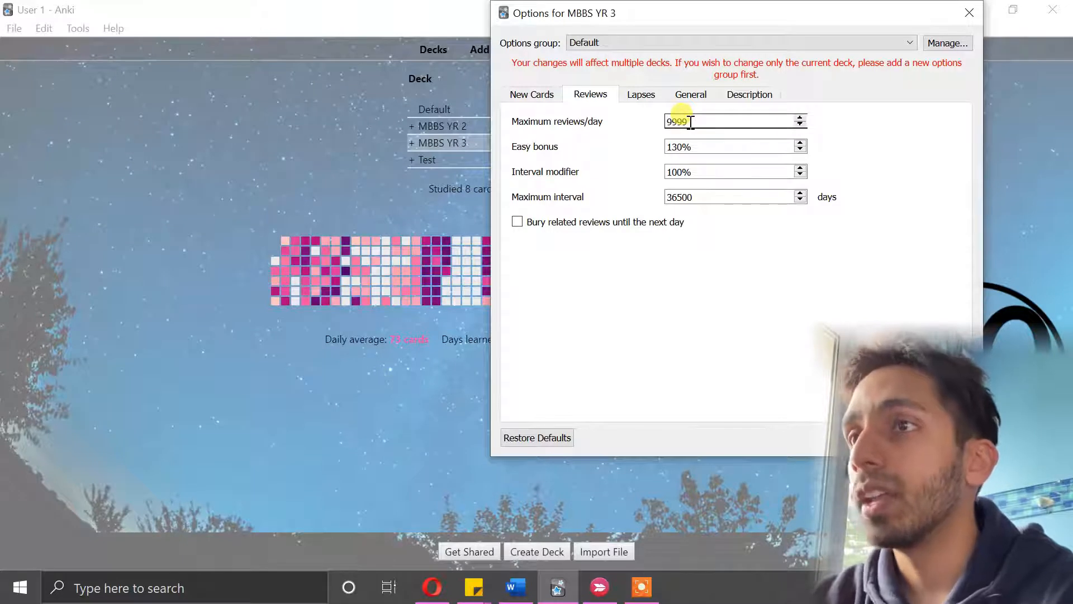
# Step: Examine the MBBS YR 3 deck's lapse settings, particularly the leech threshold and the leech action
pyautogui.click(648, 97)
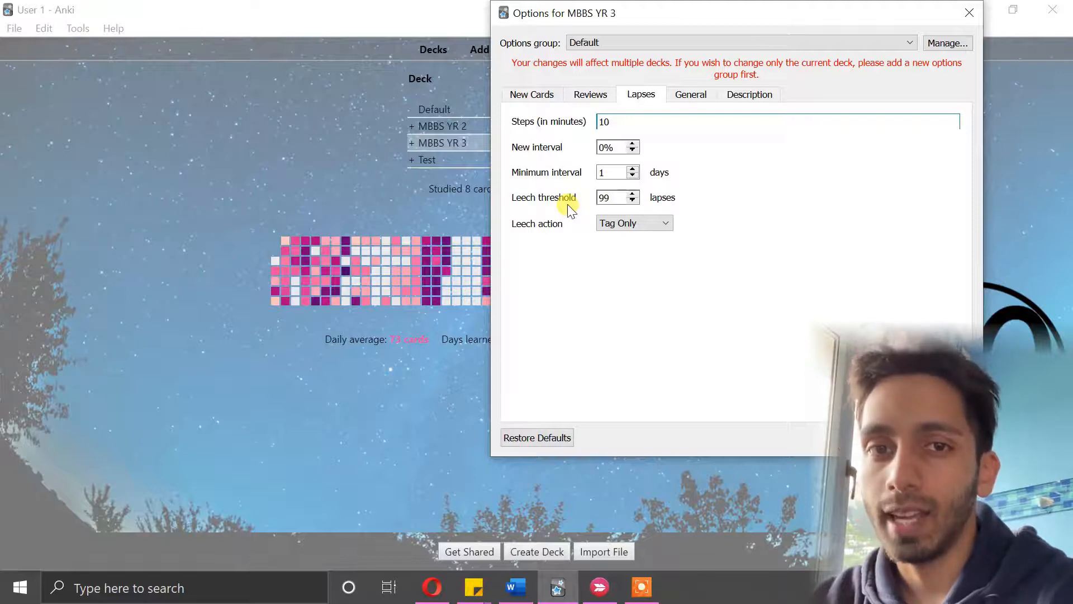
pyautogui.click(635, 224)
pyautogui.click(623, 225)
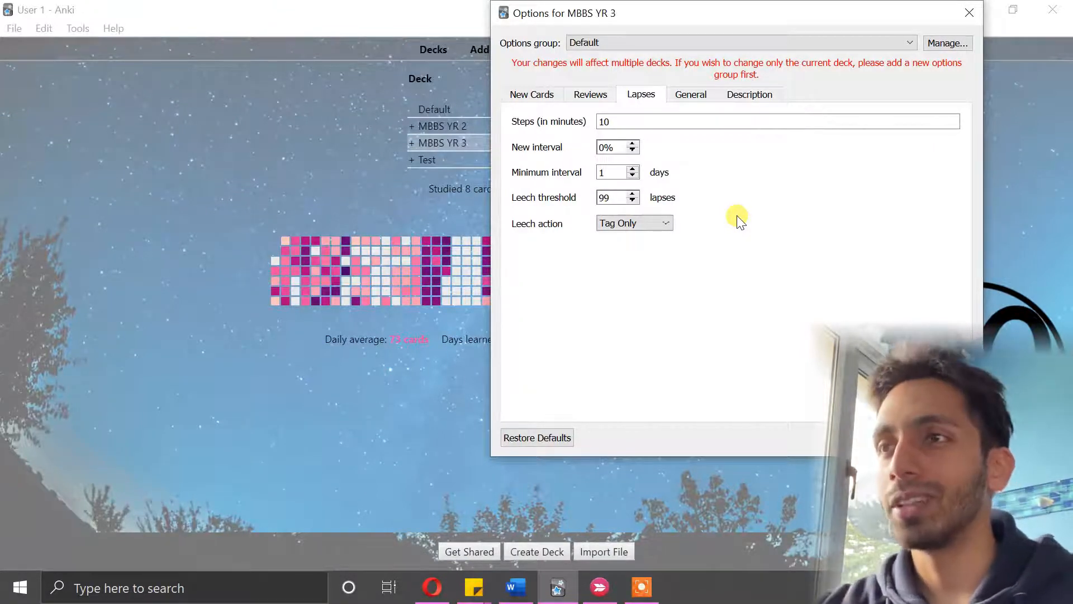
pyautogui.click(609, 198)
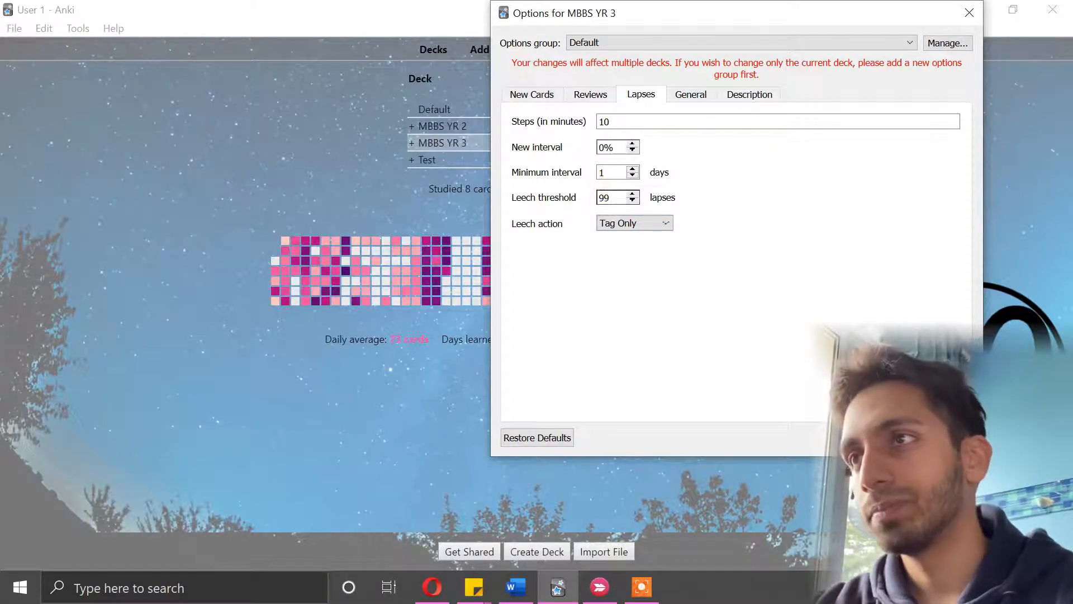
# Step: Examine the MBBS YR 3 deck's general timing and audio options, including automatic answer display, and its description
pyautogui.click(697, 96)
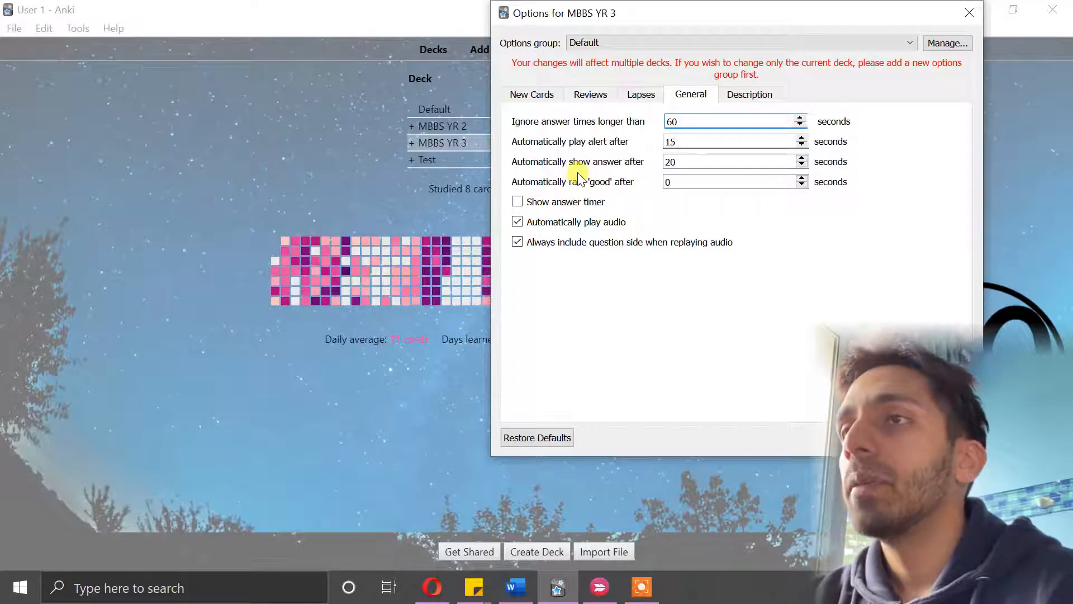
pyautogui.click(671, 161)
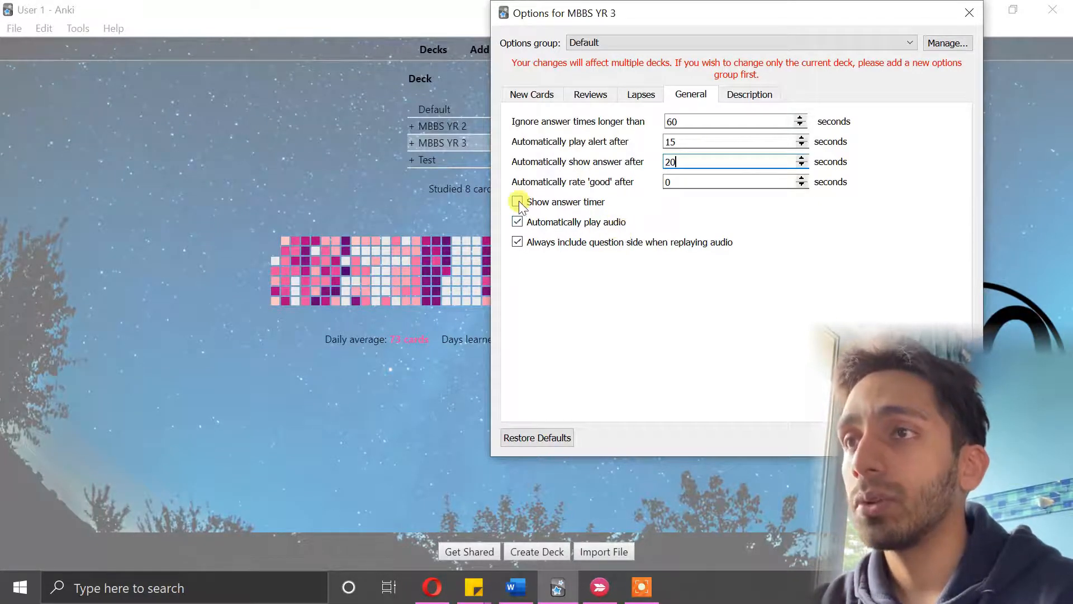
pyautogui.click(761, 96)
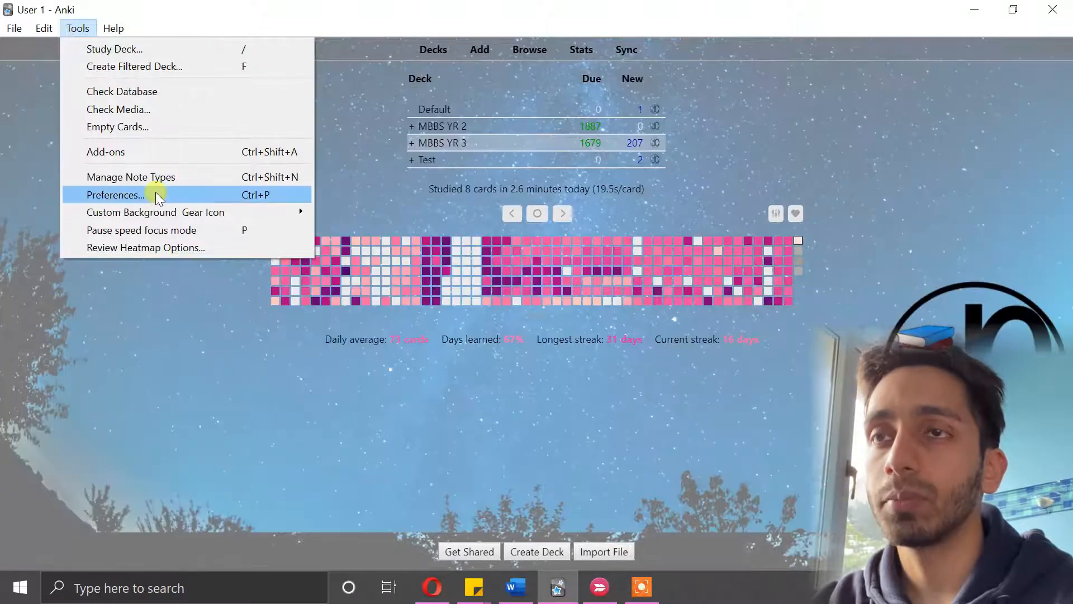
# Step: Change the new-card order in the Scheduling preferences to "Mix new cards and reviews"
pyautogui.click(155, 193)
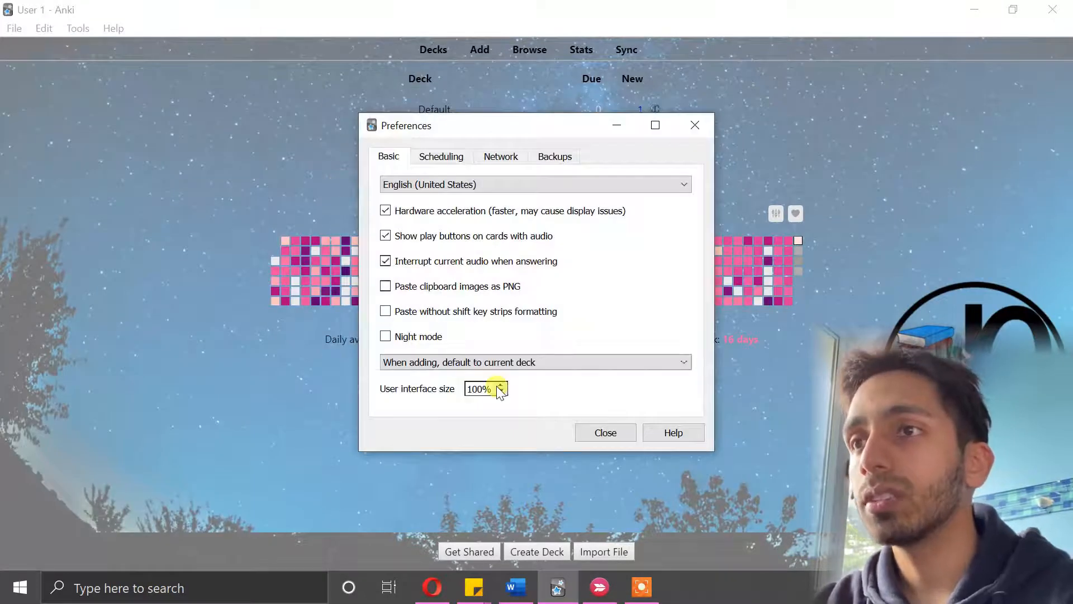
pyautogui.click(433, 158)
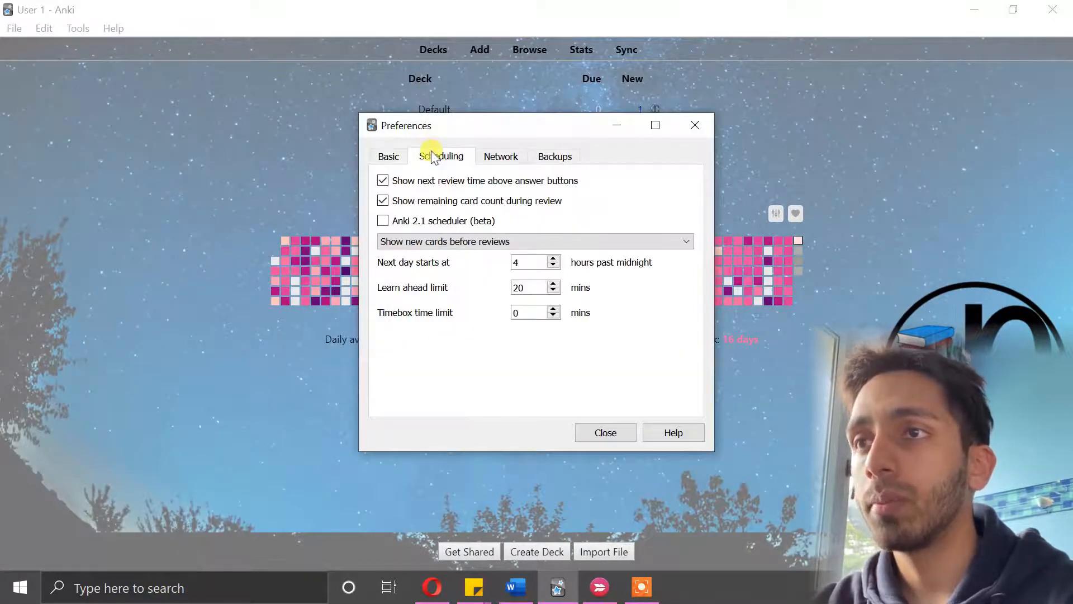
pyautogui.click(458, 243)
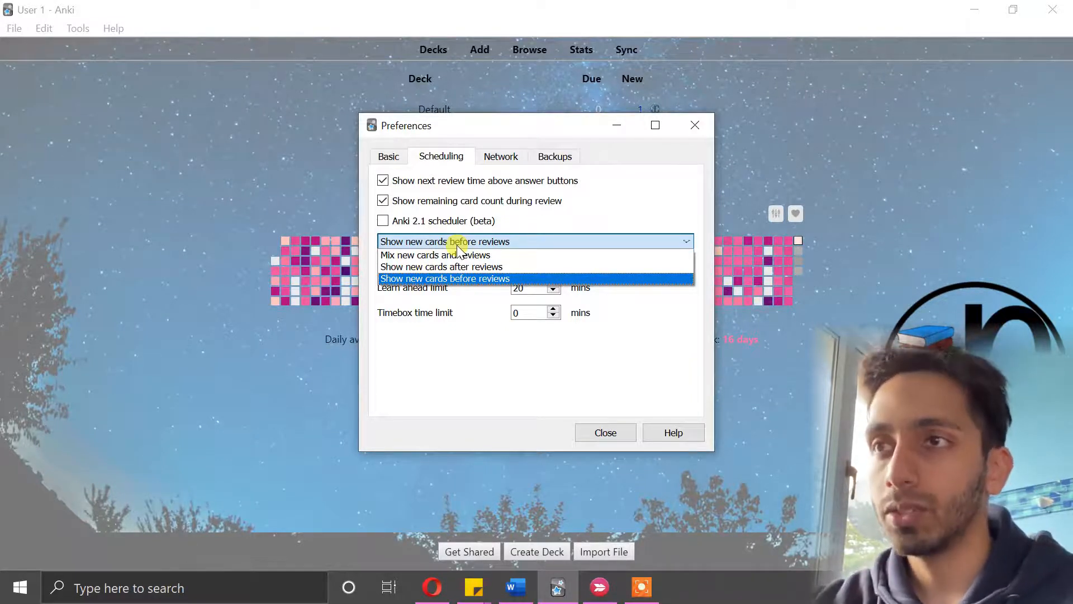
pyautogui.click(454, 255)
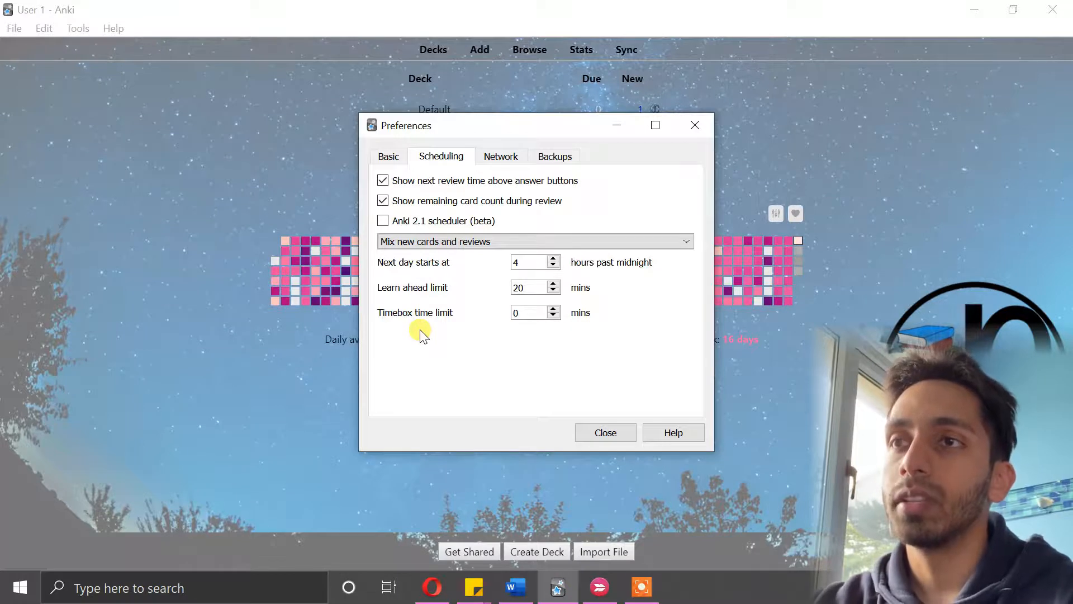
pyautogui.click(446, 244)
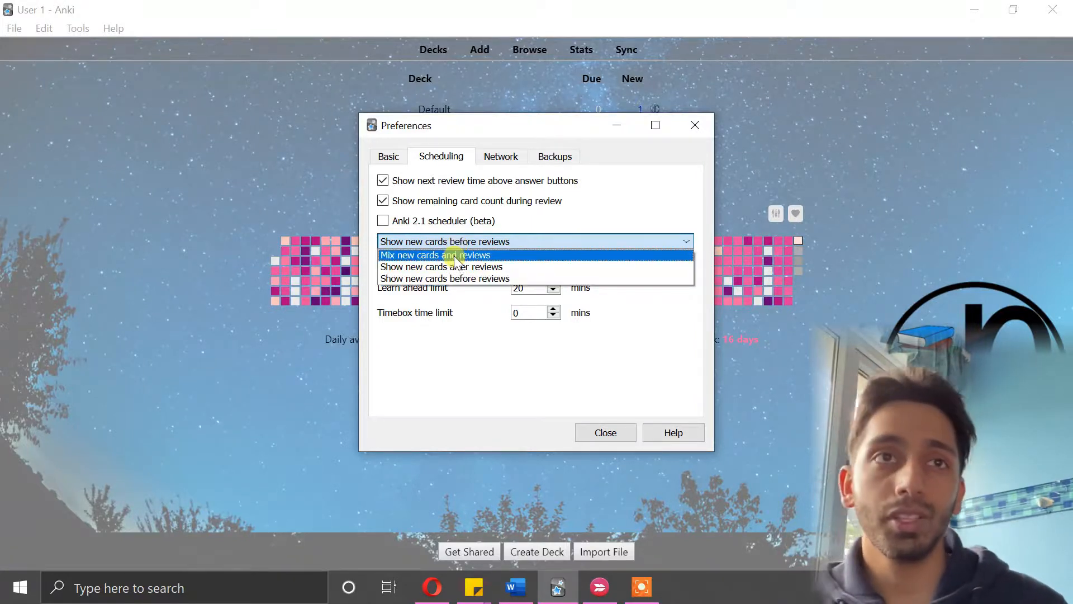
pyautogui.click(454, 256)
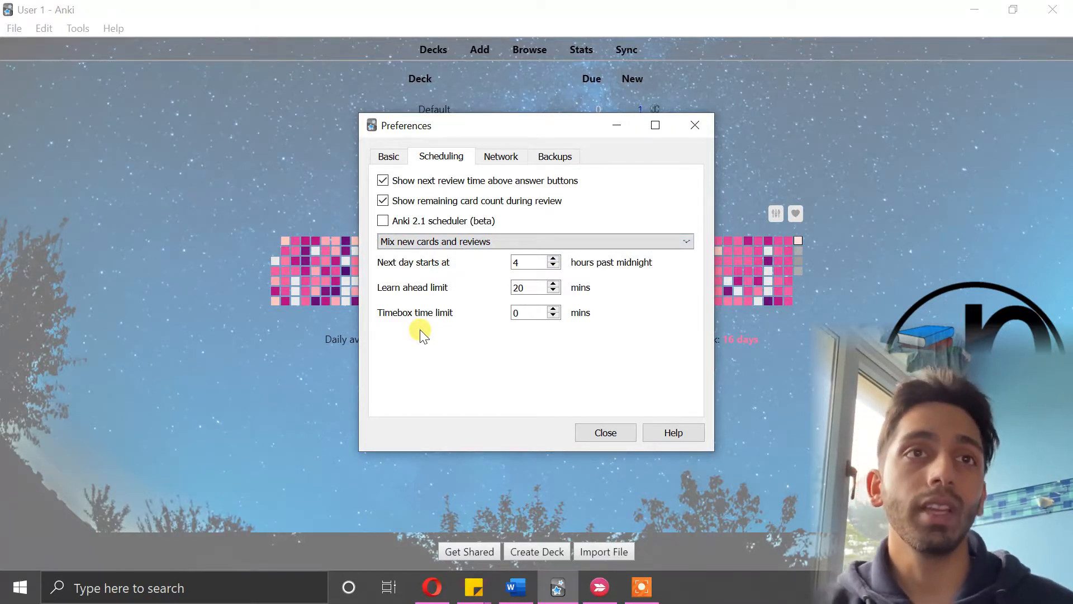
pyautogui.click(446, 244)
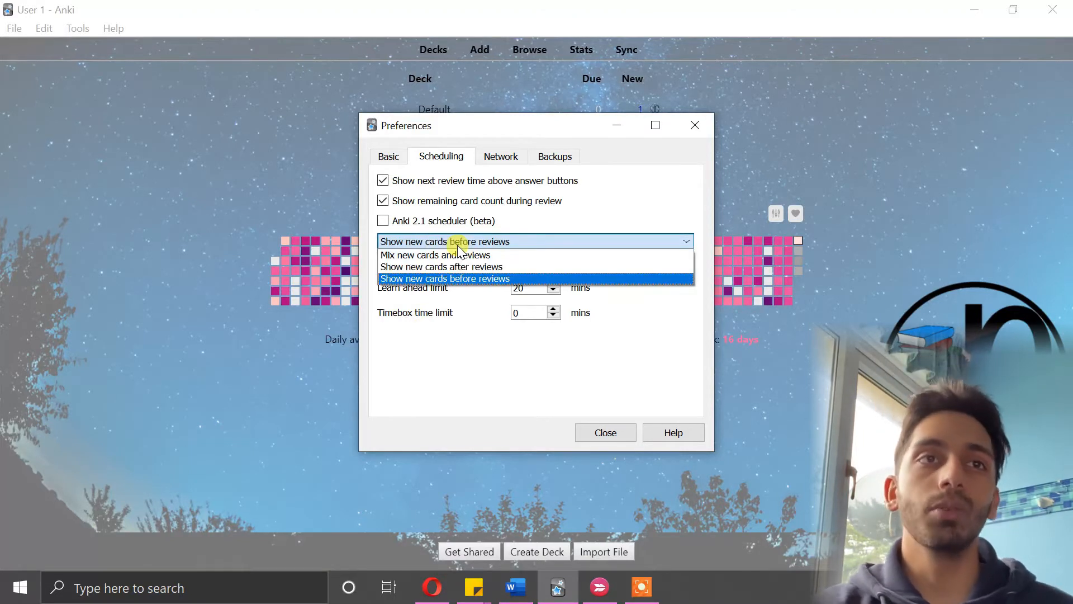